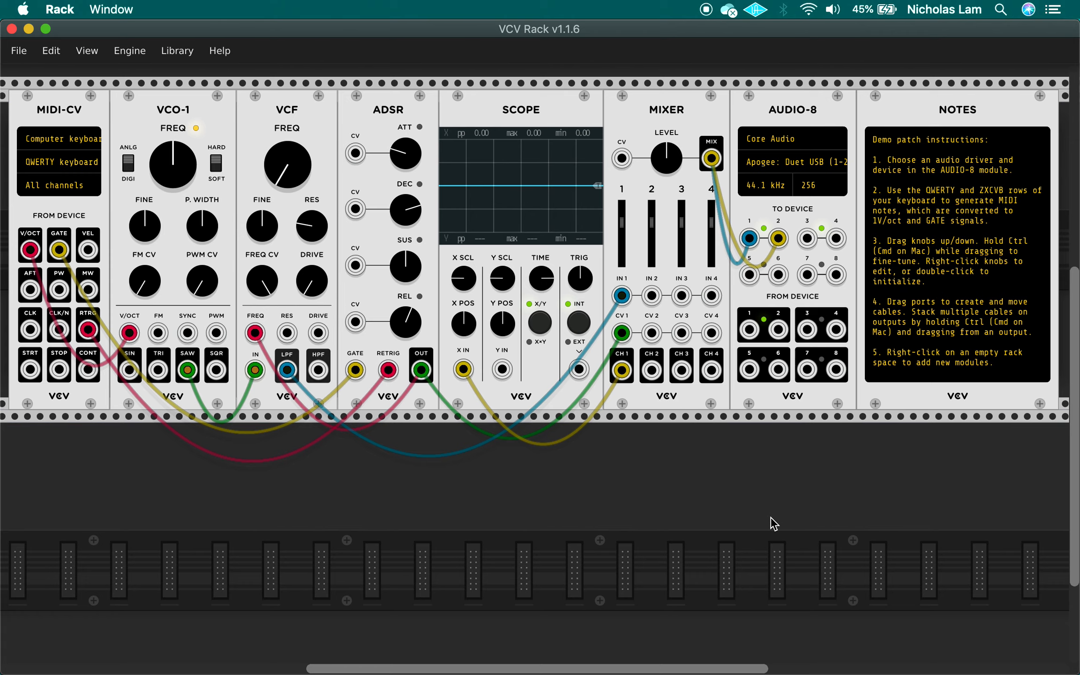
- Switch to the open Ableton Live set
key("super+Tab")
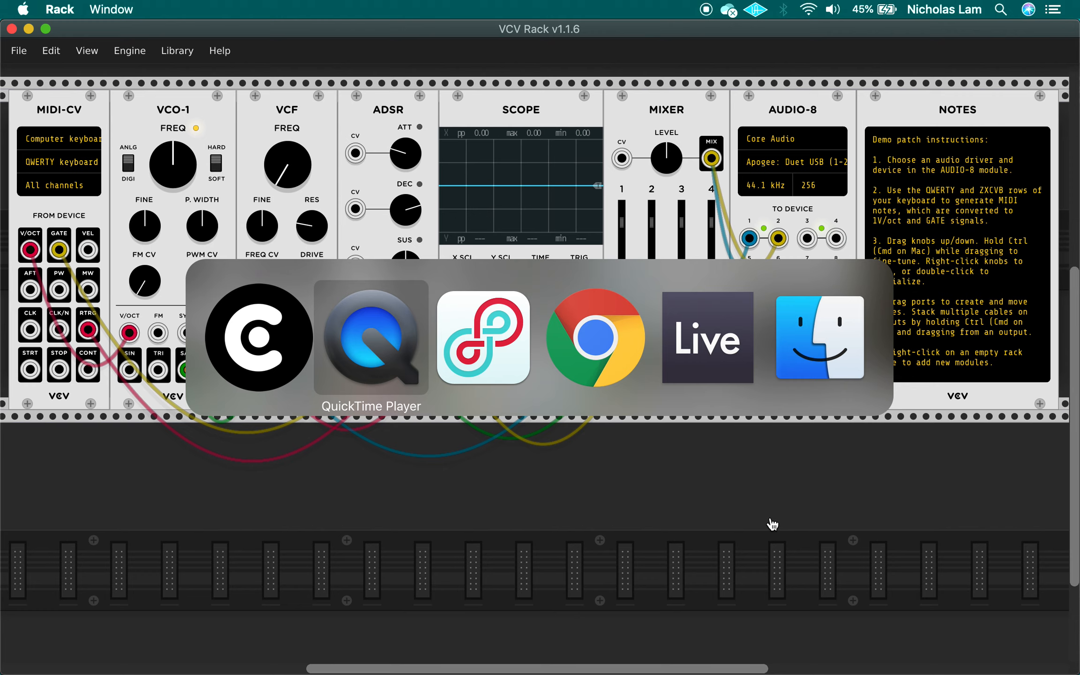
key("super+Tab")
key("super+Tab")
key("super+Tab")
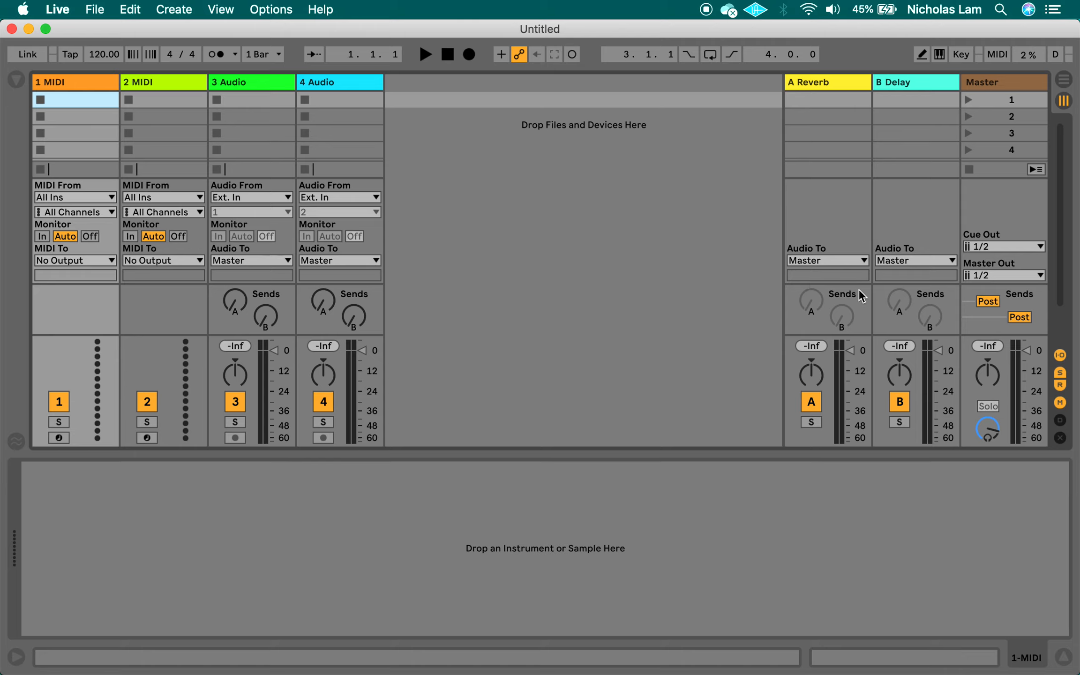
- Search the Mac for Audio MIDI Setup and open it
left_click(1004, 10)
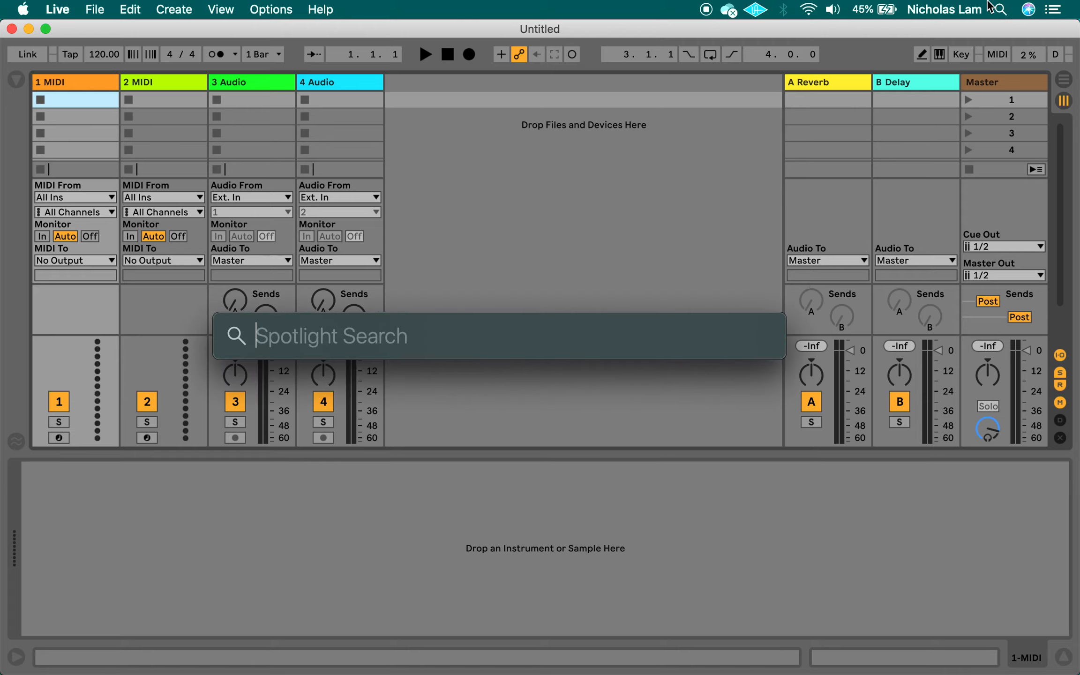
type("audi")
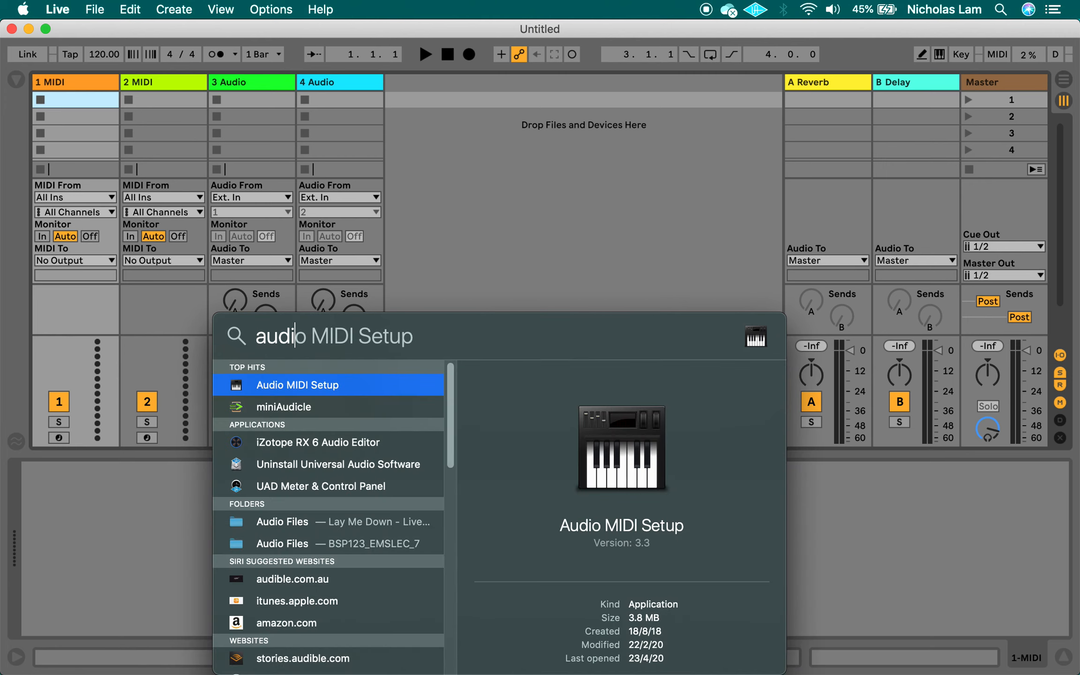
left_click_drag(521, 336, 560, 191)
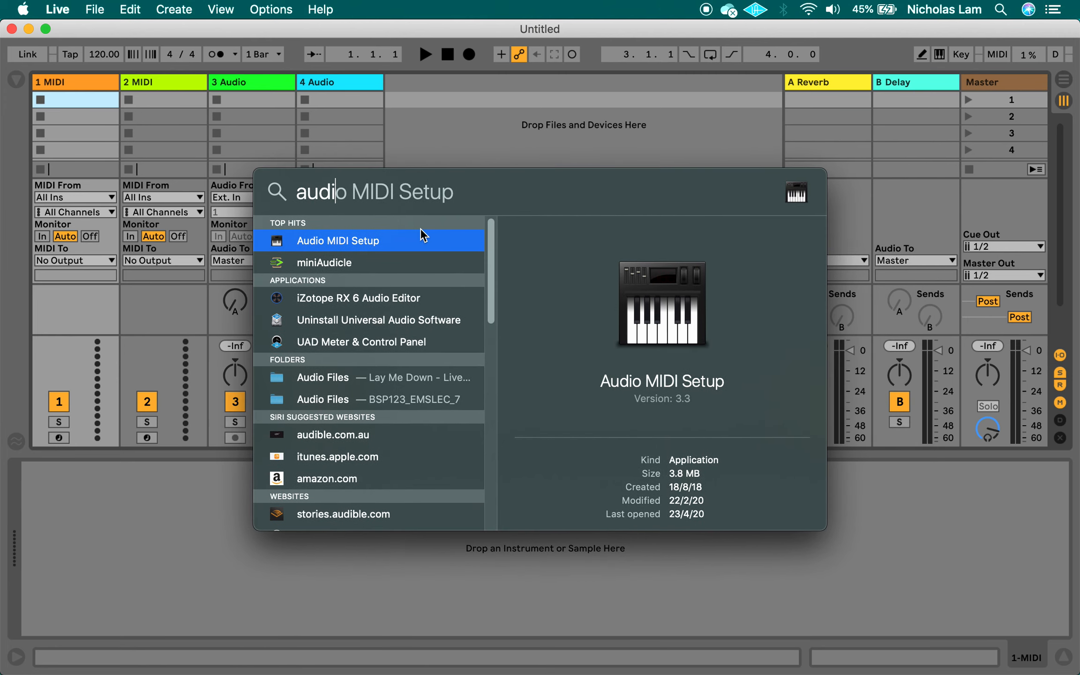
left_click(390, 241)
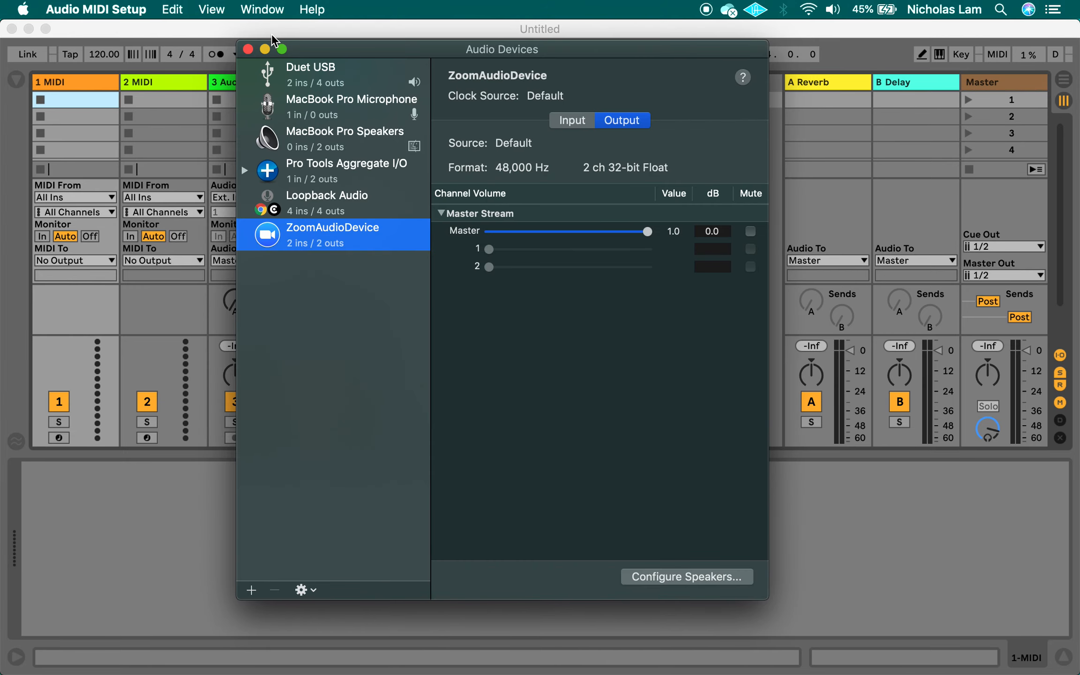
- Show the MIDI Studio window and open the properties of the IAC Driver
left_click(261, 9)
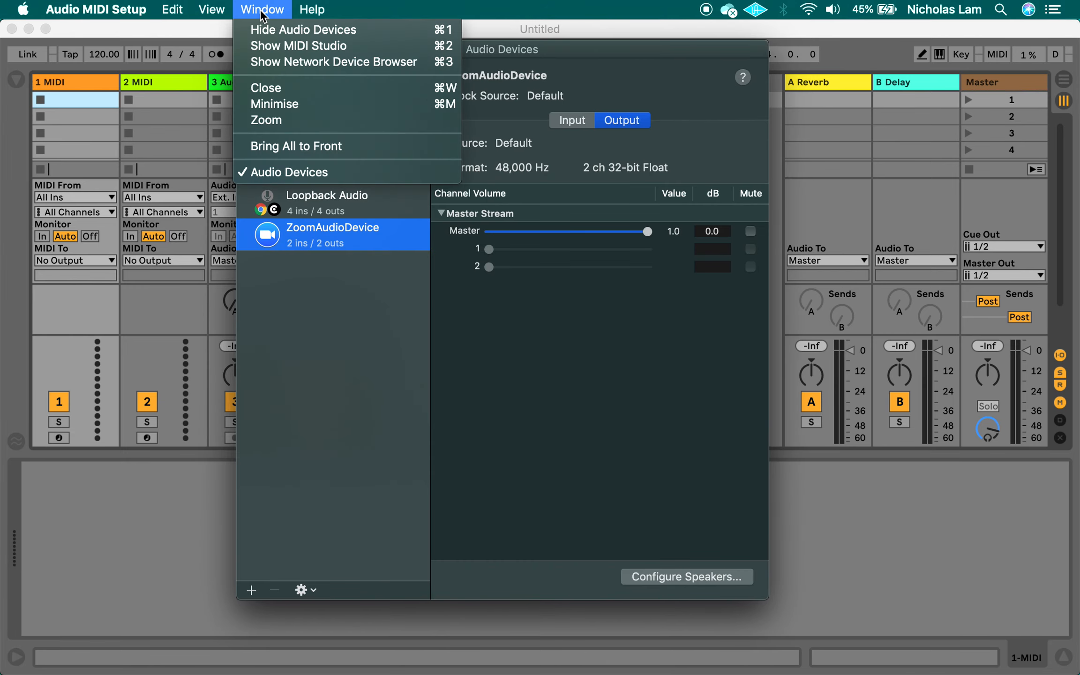
left_click(399, 45)
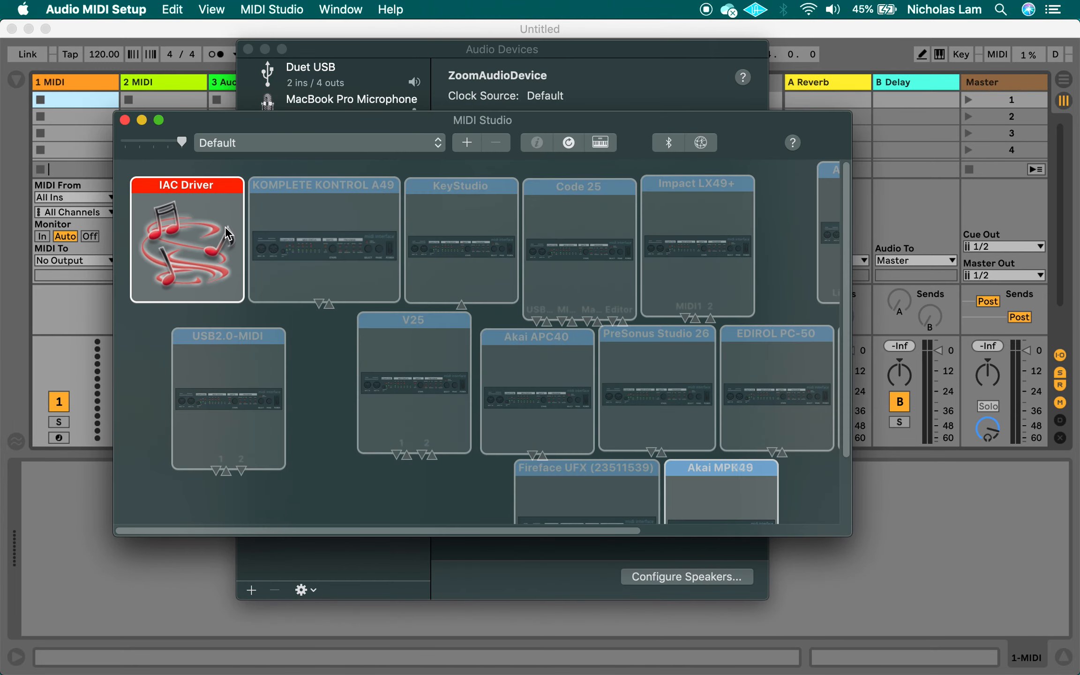
mouse_move(182, 143)
left_mouse_down()
mouse_move(149, 142)
mouse_move(182, 143)
left_mouse_up()
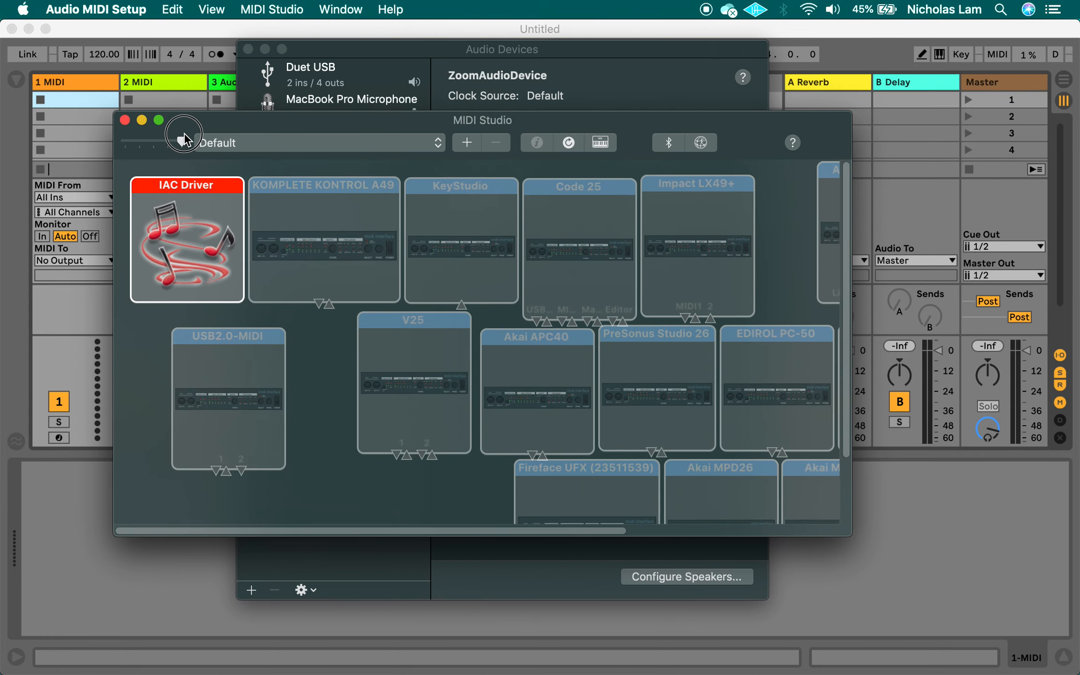
double_click(209, 208)
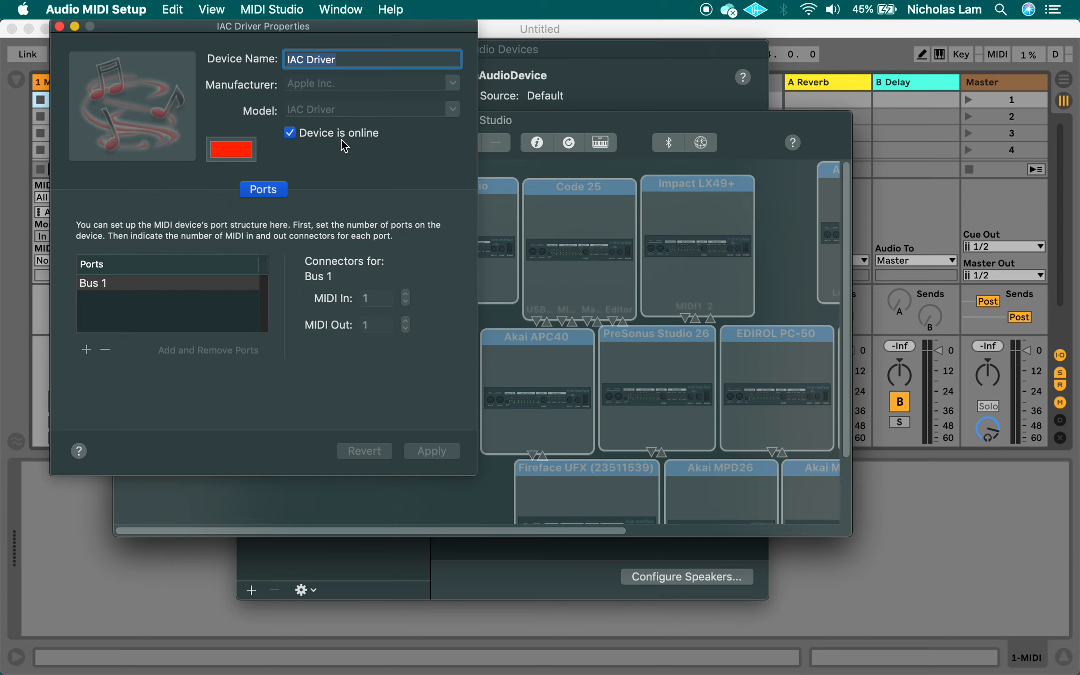
- Make sure the IAC Driver is set to Device is online and apply its settings
left_click(293, 140)
left_click(291, 133)
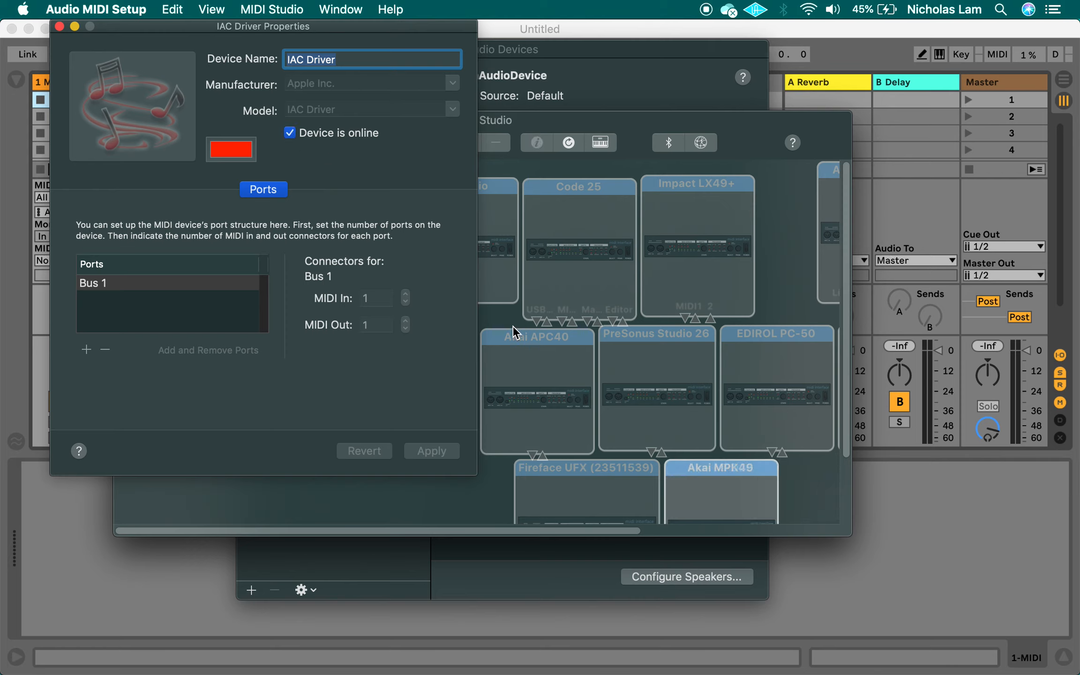
left_click(430, 450)
left_click(437, 452)
- Switch back to Ableton Live and check the IAC Driver (Bus 1) port settings in its MIDI preferences
key("super+Tab")
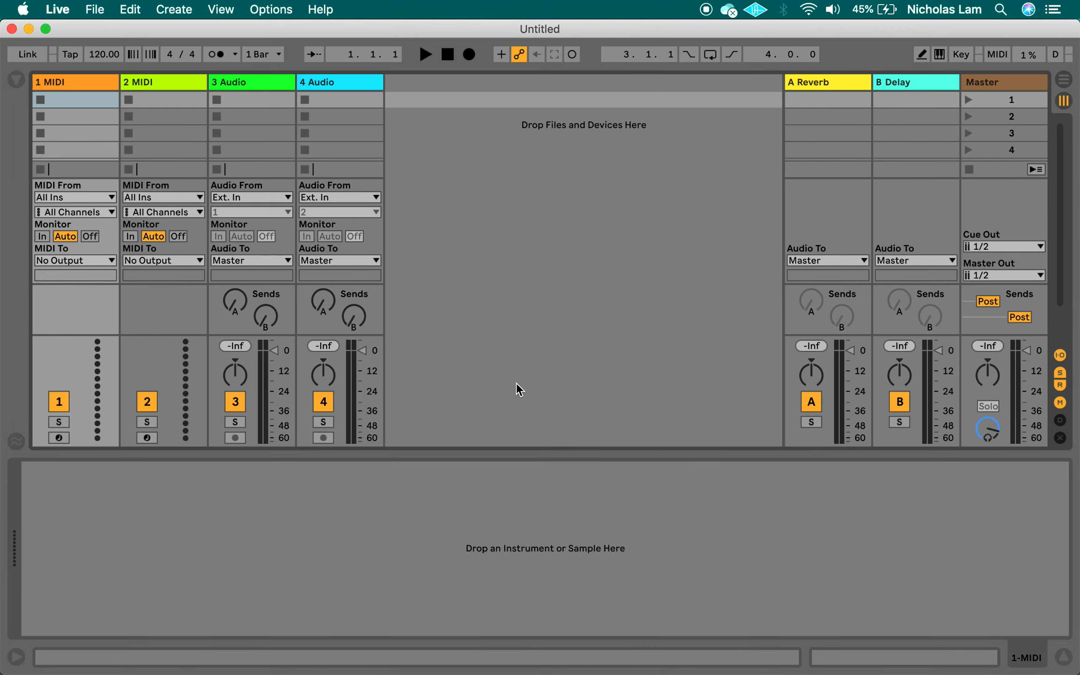
key("super+comma")
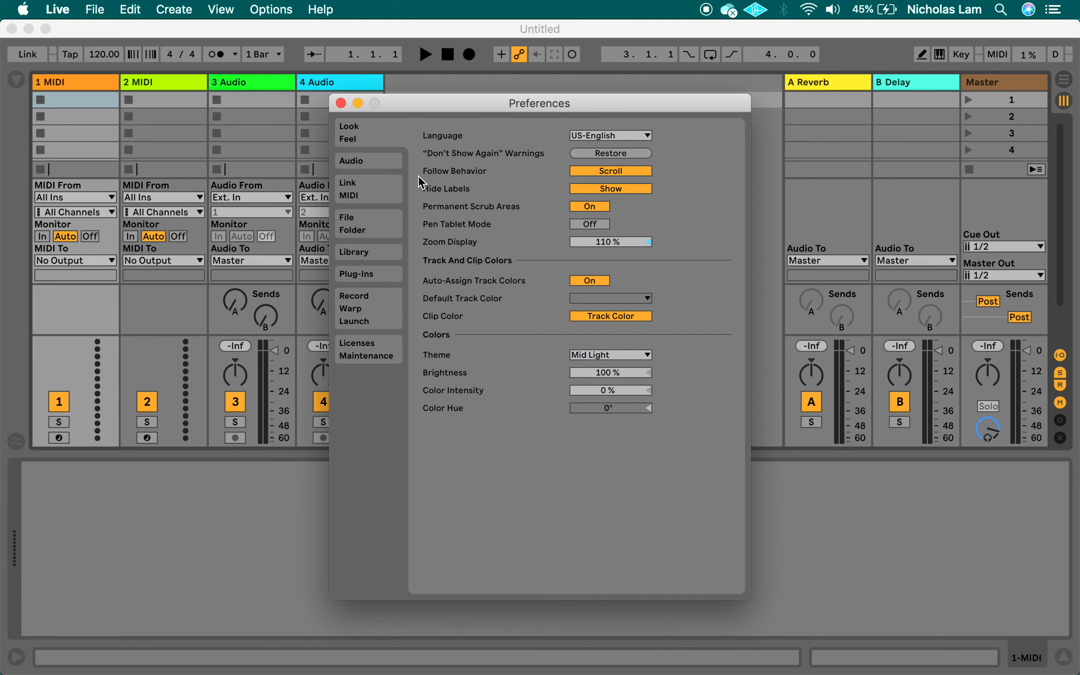
left_click(375, 192)
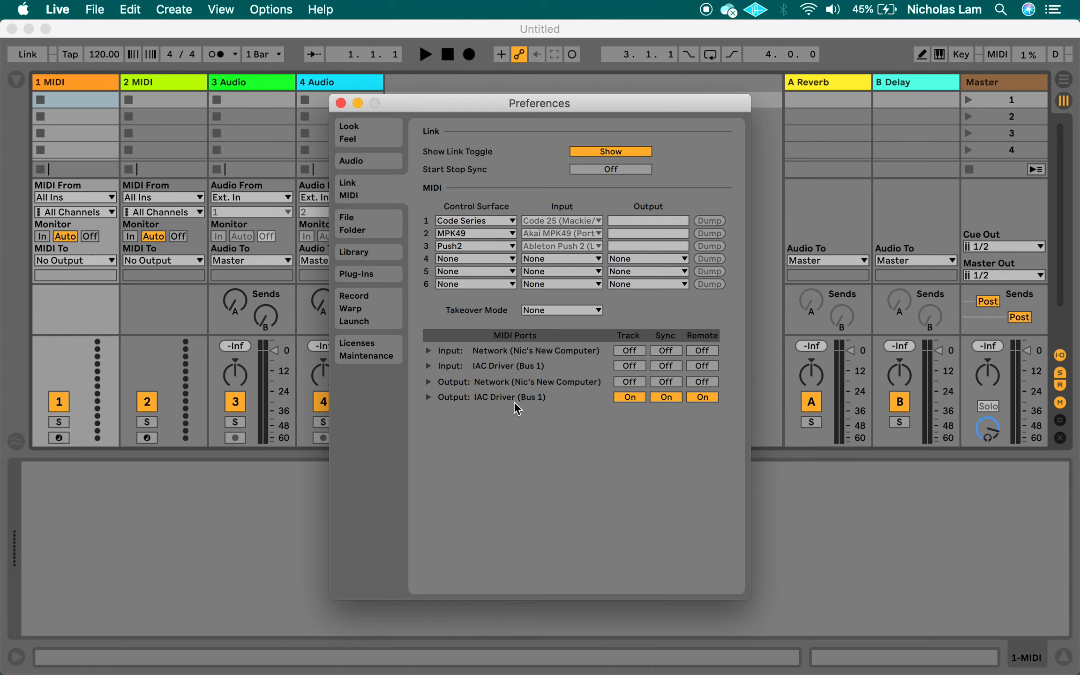
left_click(341, 103)
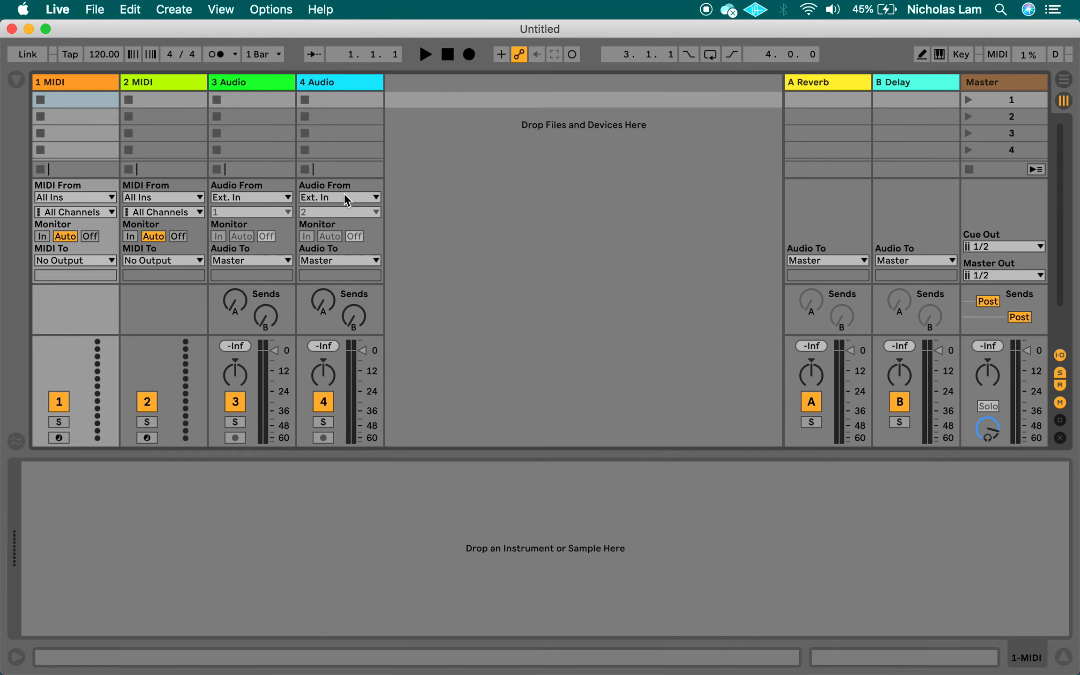
- Hide the mixer's In/Out section and show it again
left_click(72, 81)
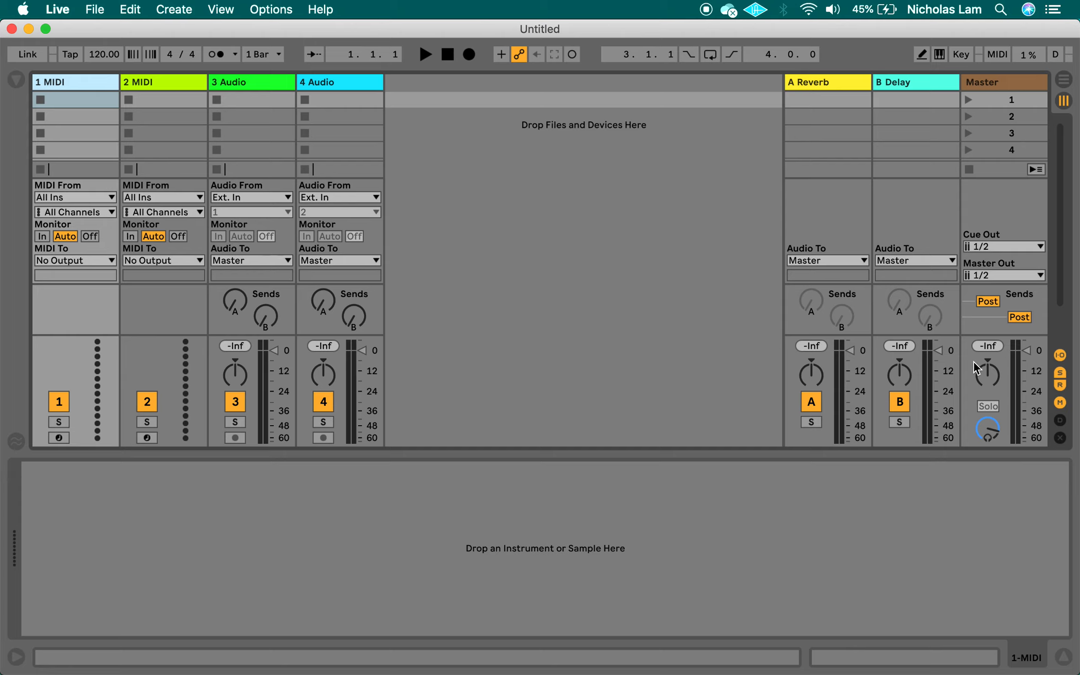
left_click(1060, 356)
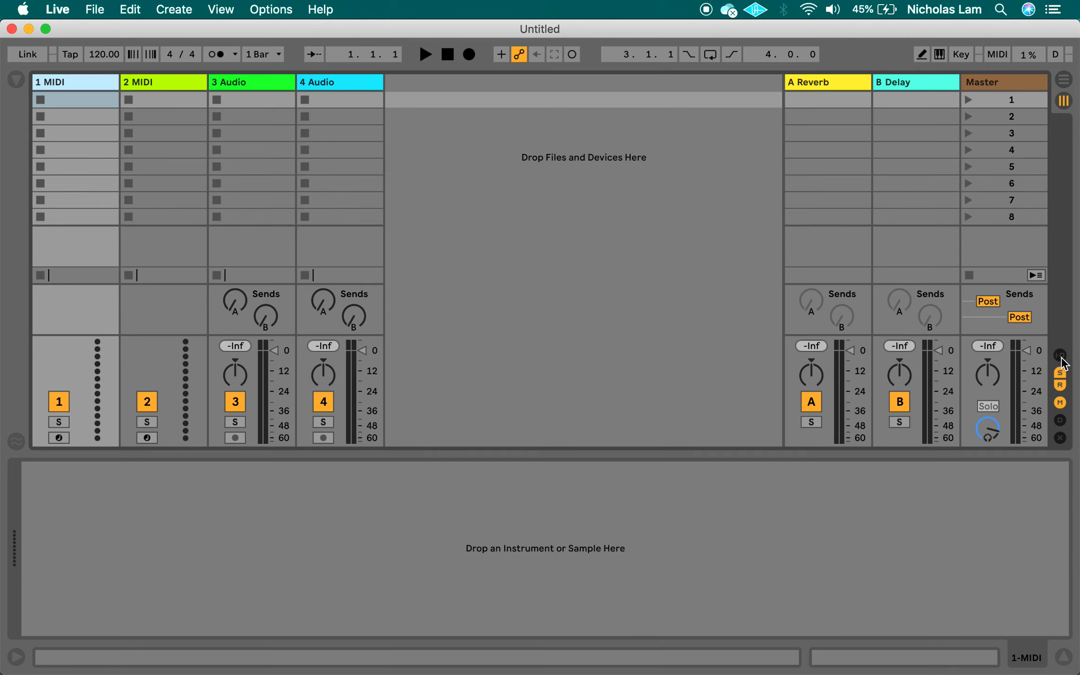
left_click(1061, 356)
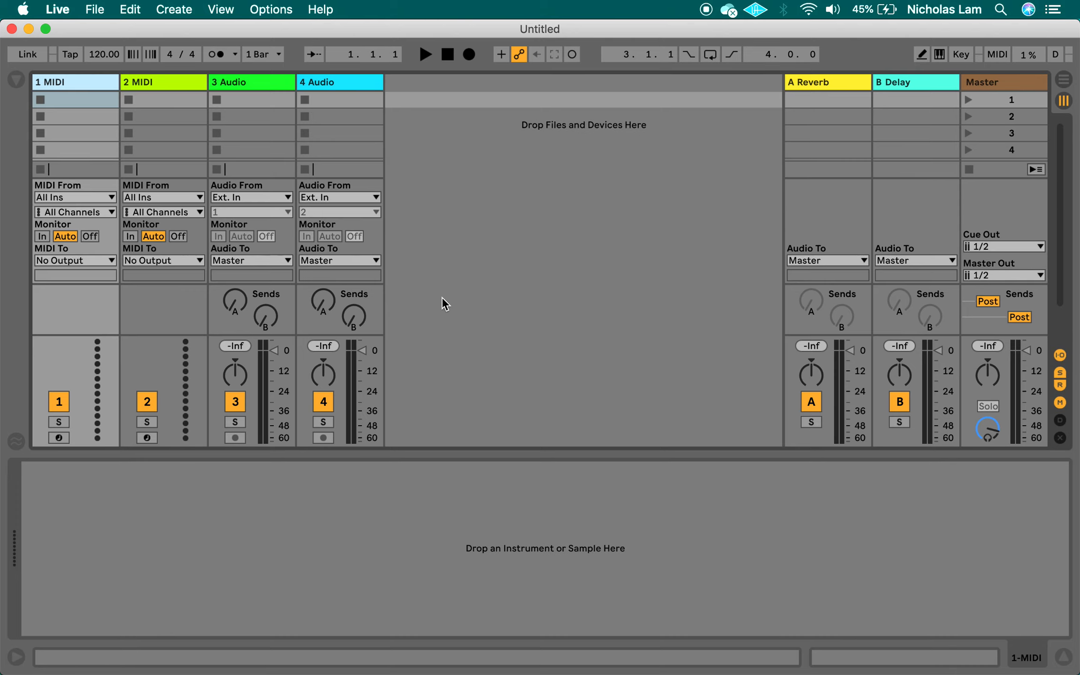
- Route the first MIDI track's output to IAC Driver (Bus 1) on Ch. 1 and rename the track Kick
left_click(87, 261)
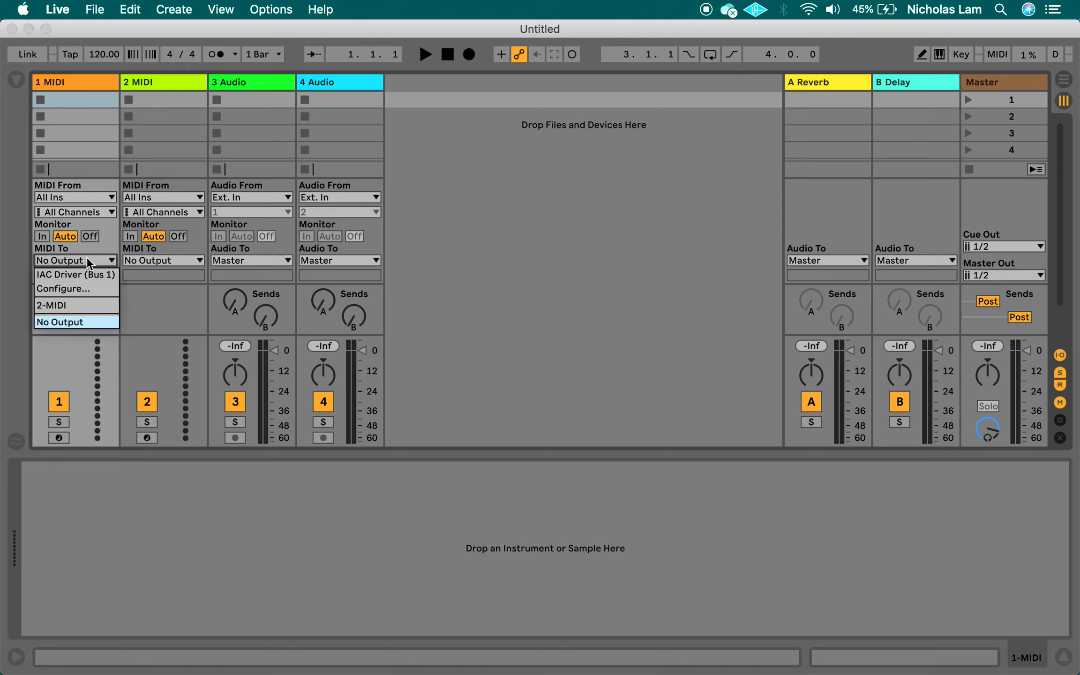
left_click(88, 273)
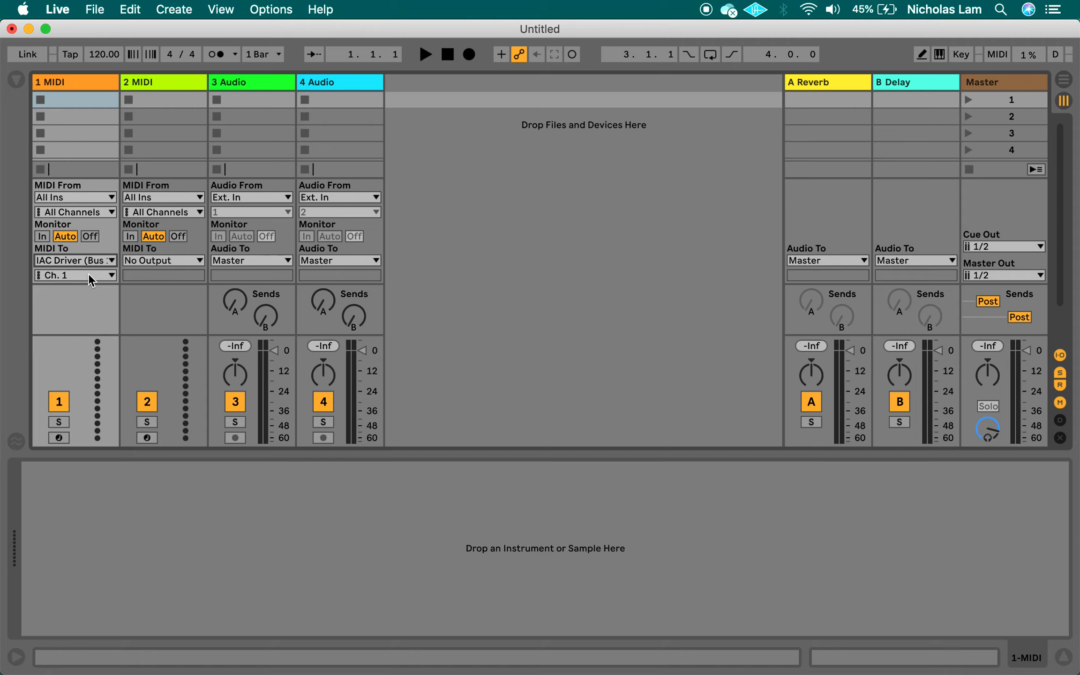
left_click(88, 275)
left_click(87, 290)
left_click(66, 84)
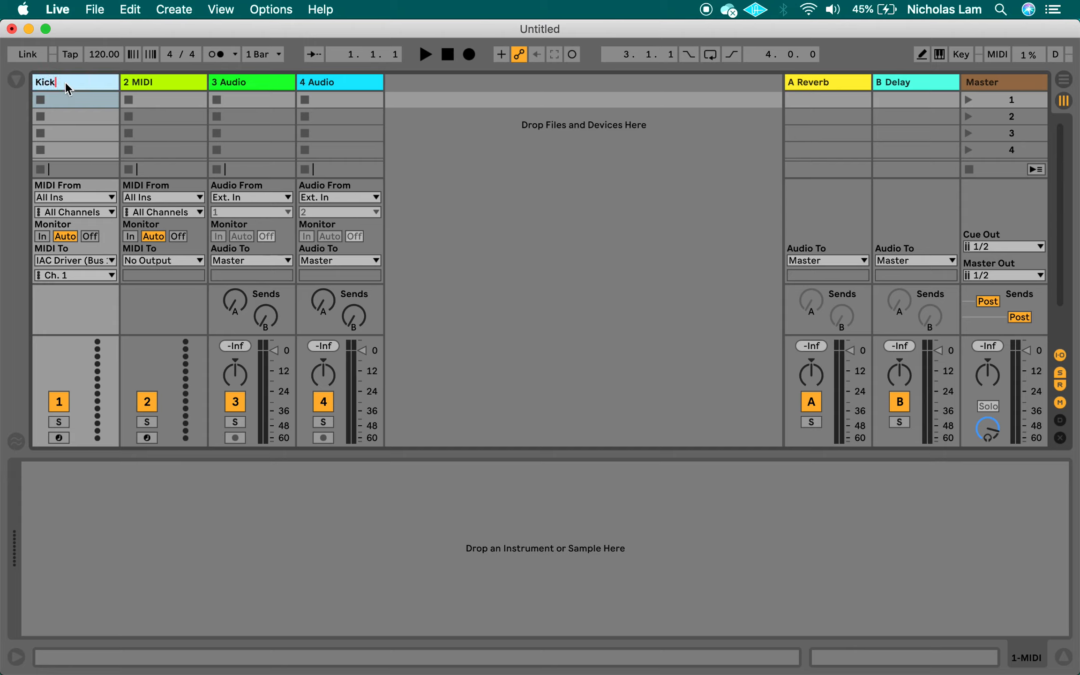
left_click(73, 301)
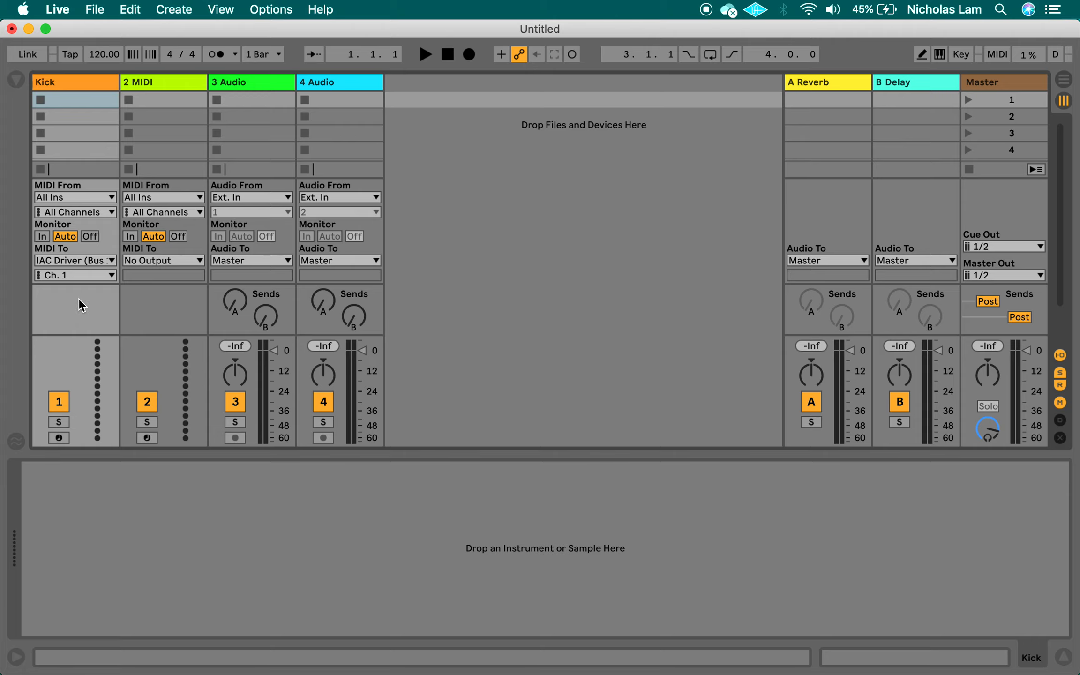
- Create a one-bar clip in the Kick track's first slot with sixteenth C3 notes at 1.1.1, 1.3.1 and 1.3.3, and launch it
double_click(76, 99)
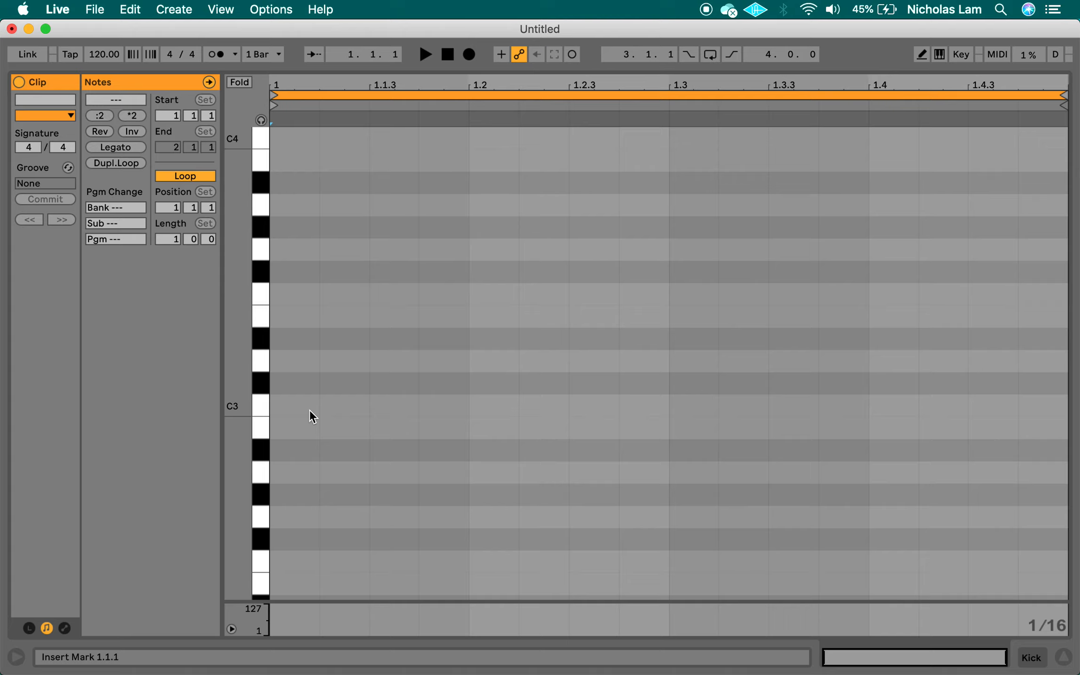
double_click(294, 408)
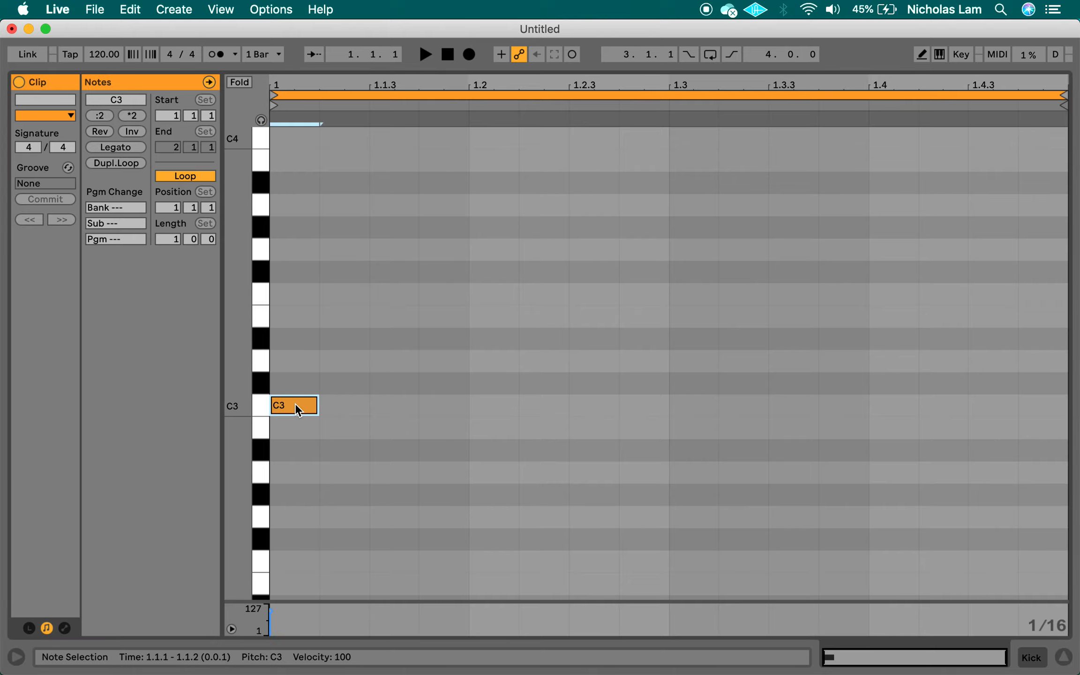
double_click(710, 411)
double_click(788, 402)
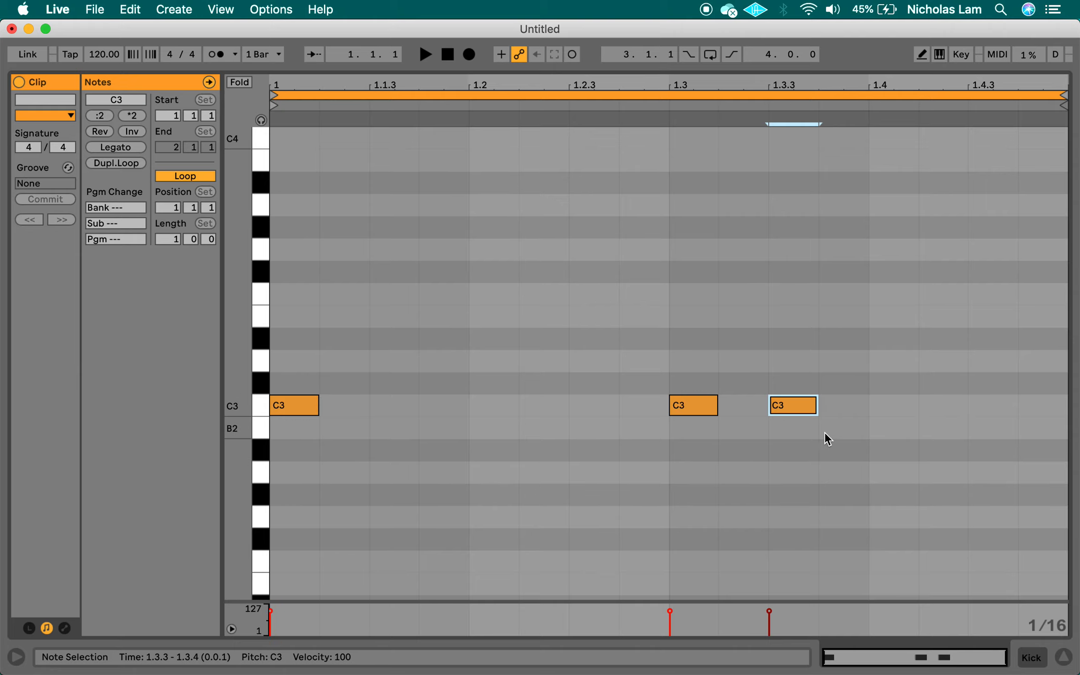
key("Tab")
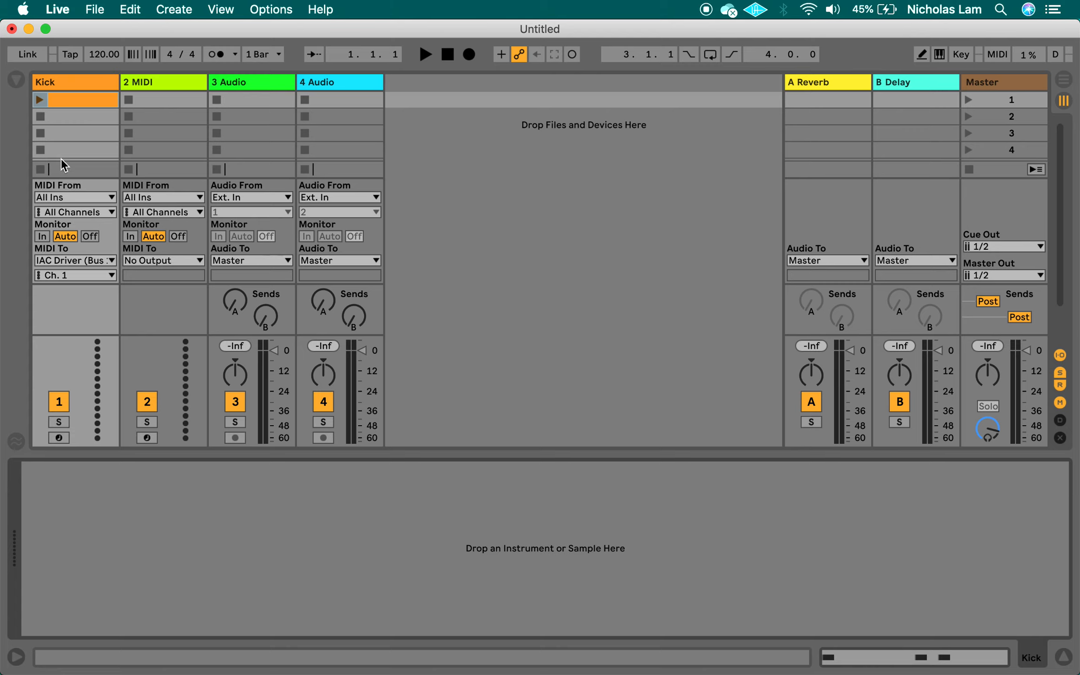
left_click(41, 100)
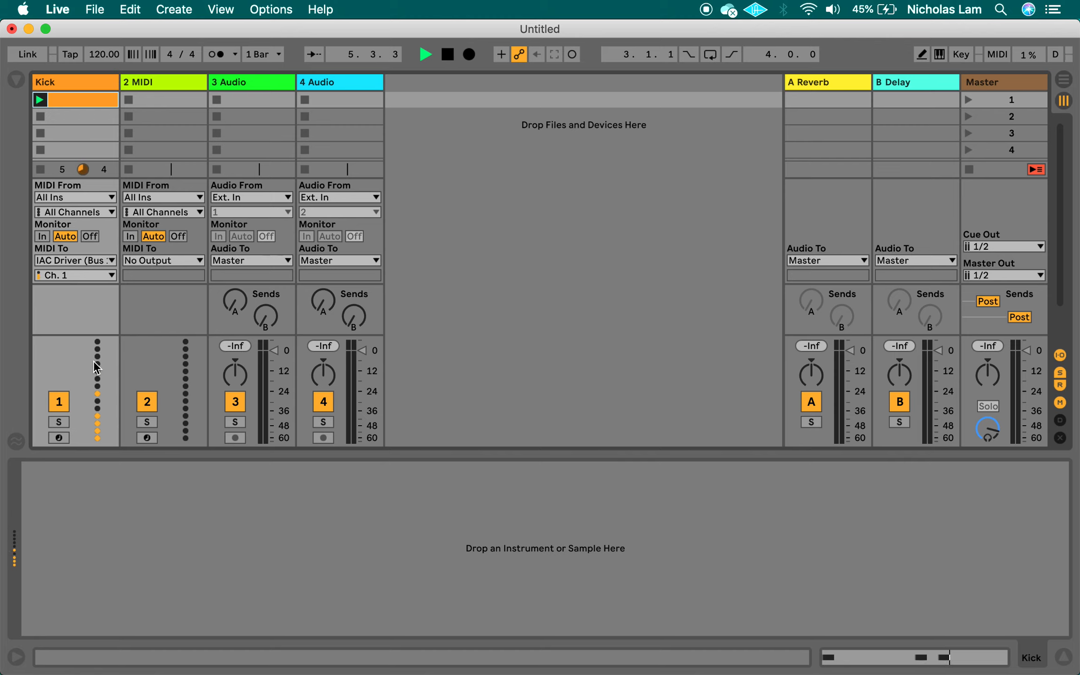
- Switch to VCV Rack and set the MIDI-CV module to Core MIDI, device IAC Driver Bus 1, Channel 1
key("super+Tab")
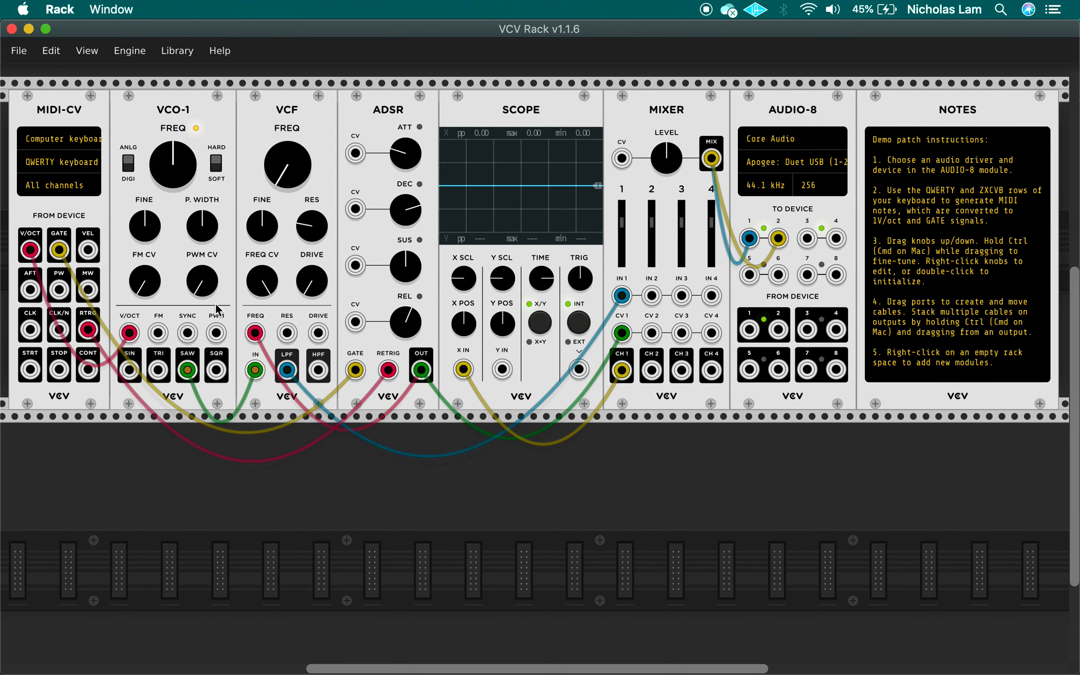
scroll(172, 249, "left", 3)
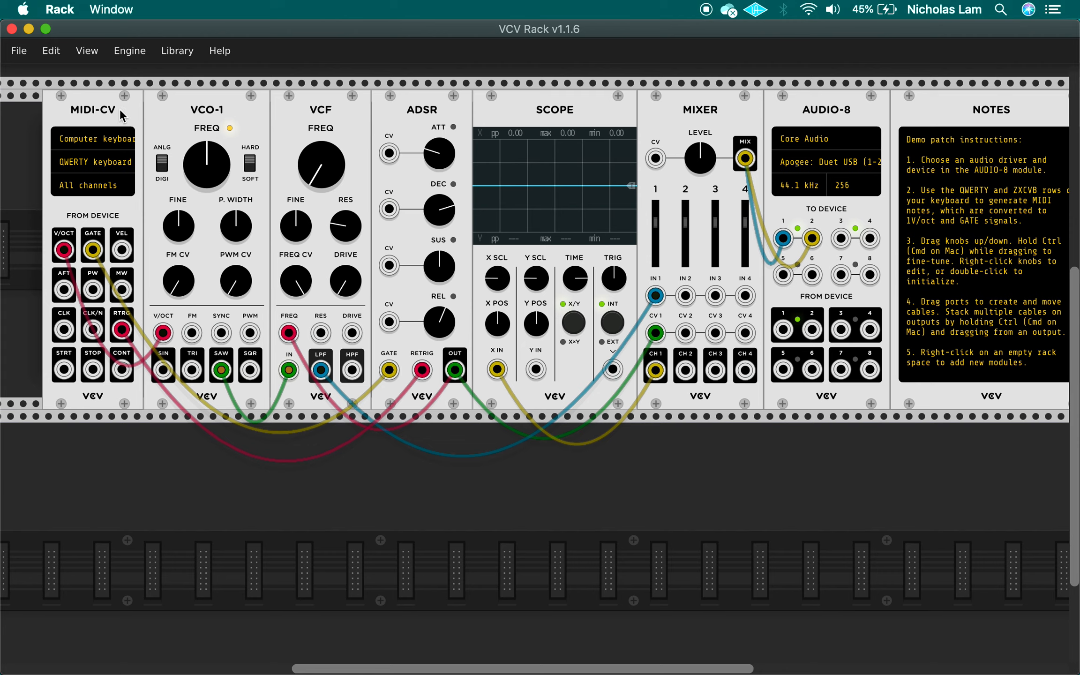
left_click(118, 146)
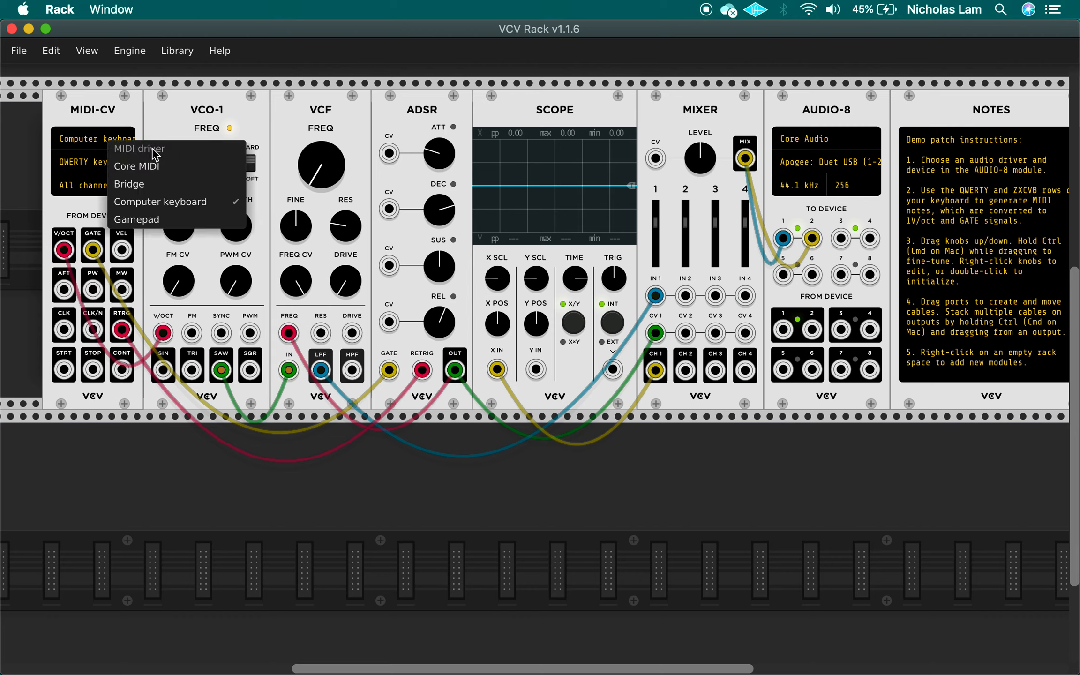
left_click(172, 165)
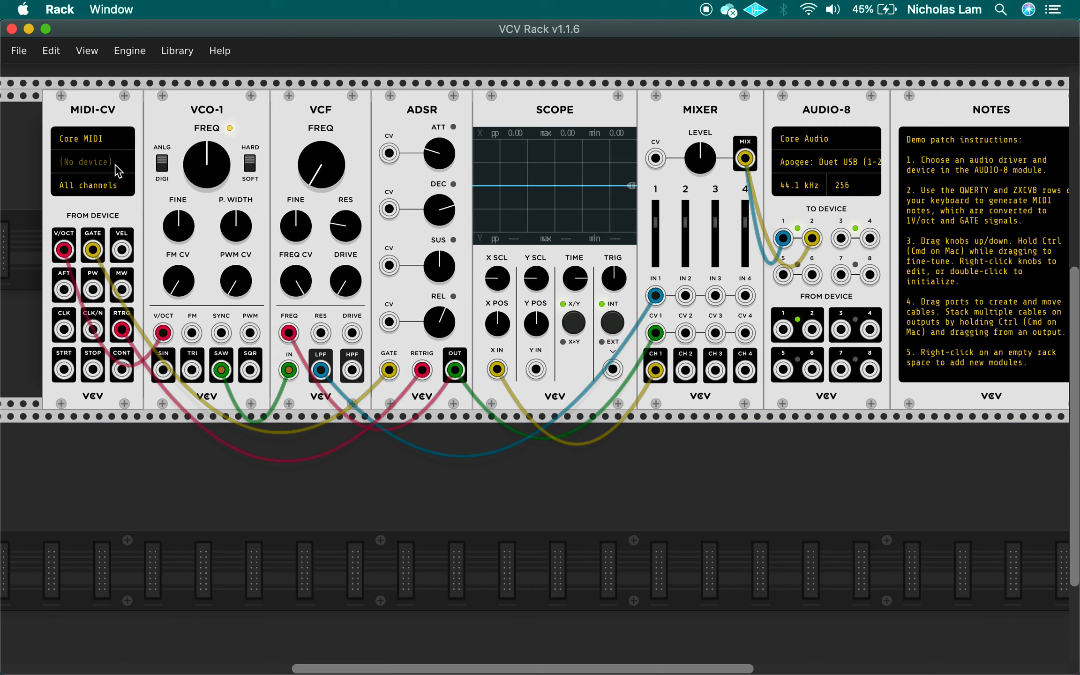
left_click(117, 168)
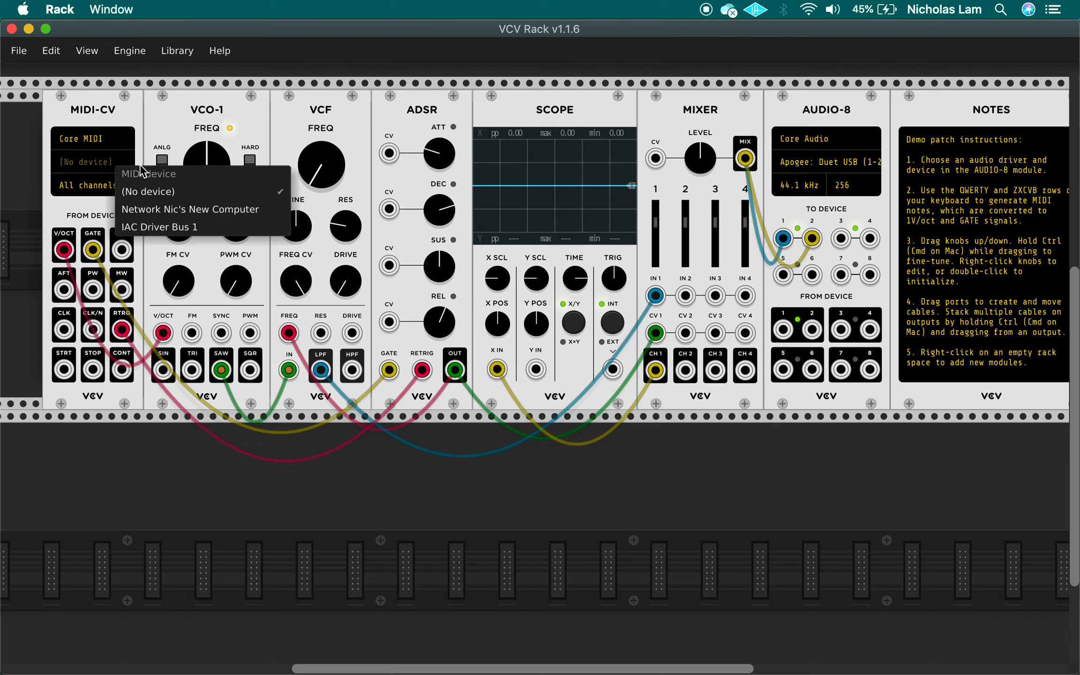
left_click(224, 230)
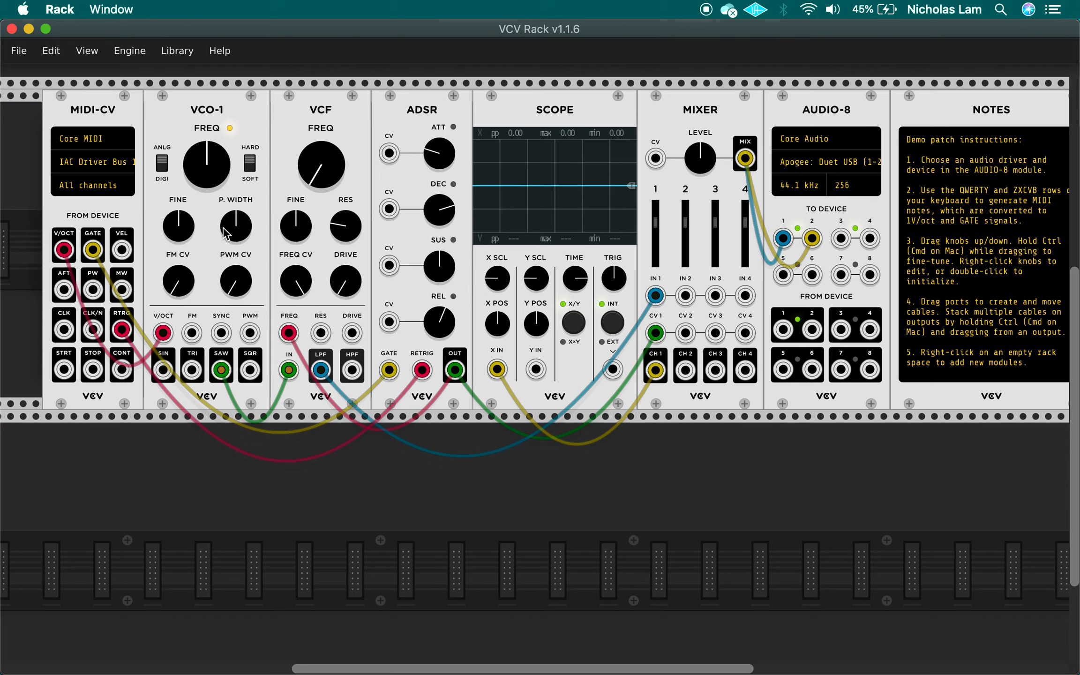
left_click(109, 192)
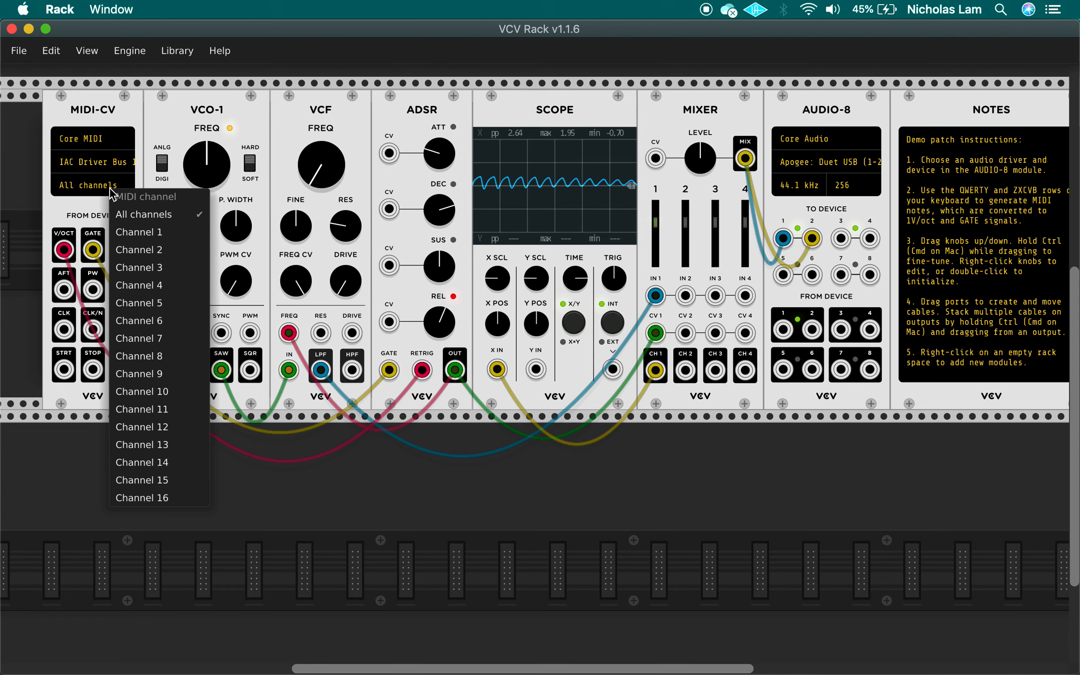
left_click(195, 234)
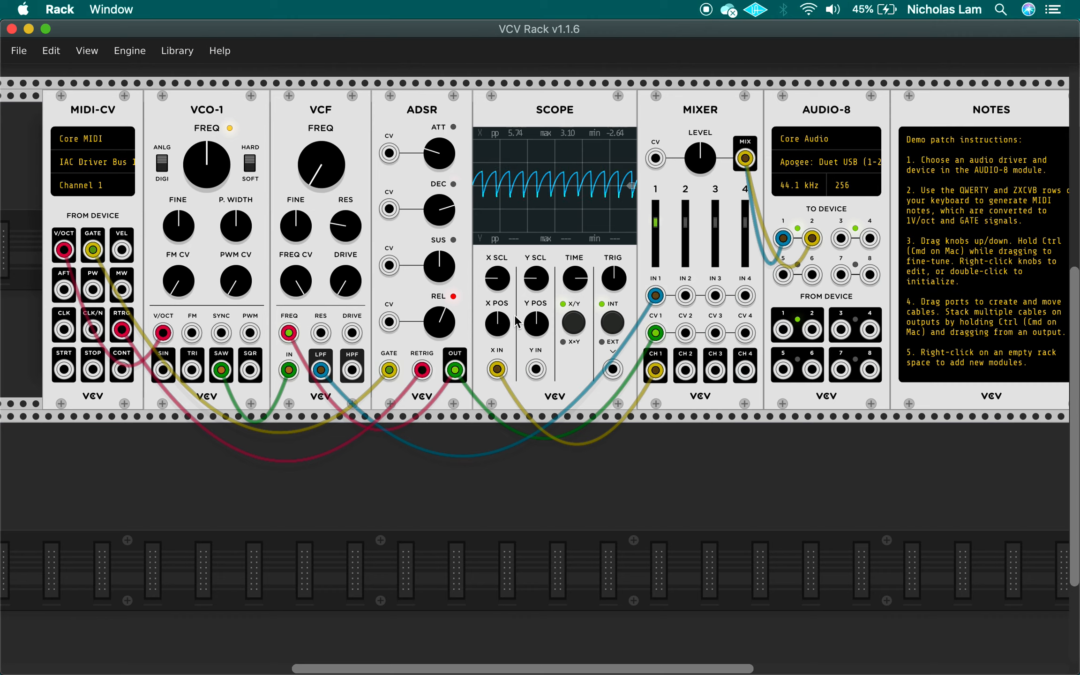
- Check the playing Kick clip in Ableton Live and return to VCV Rack
key("super+Tab")
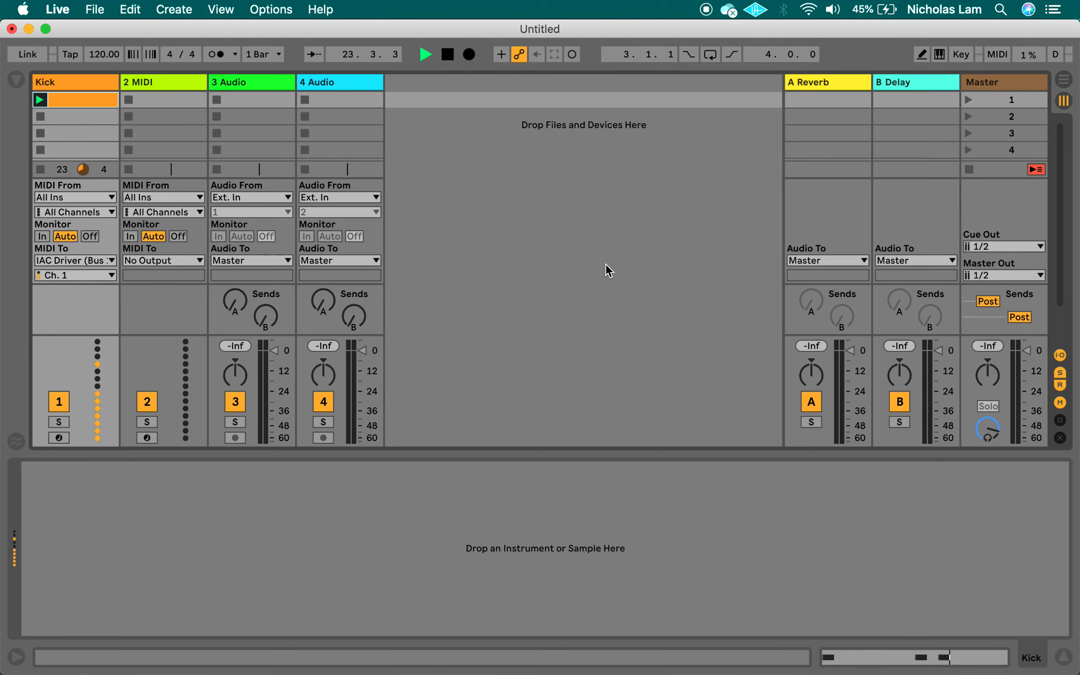
key("super+Tab")
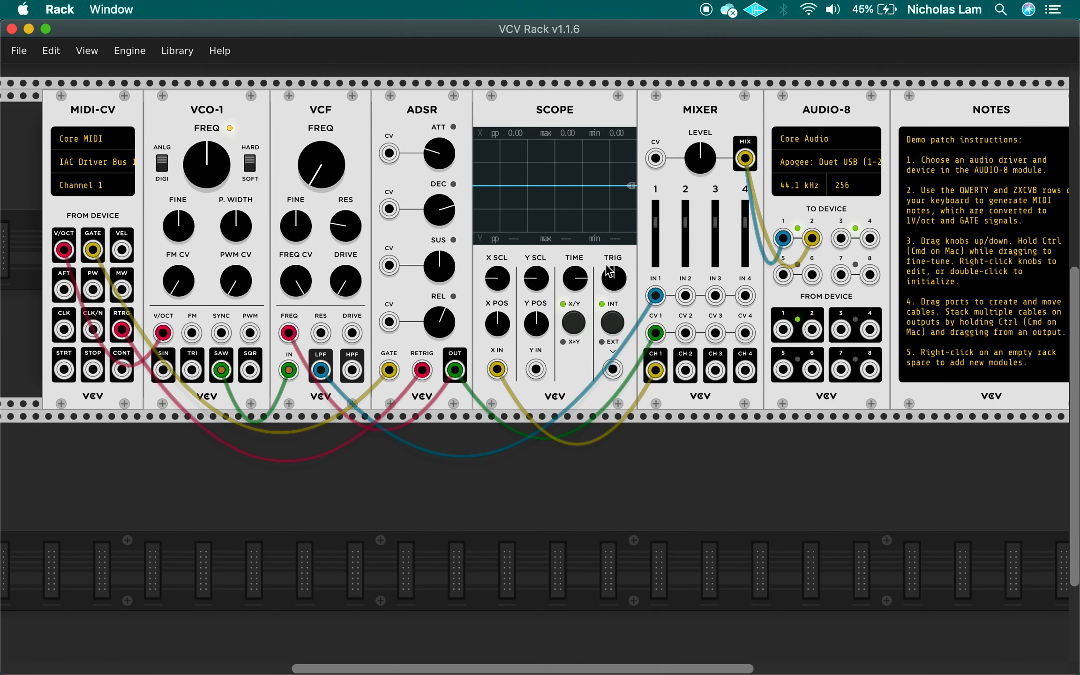